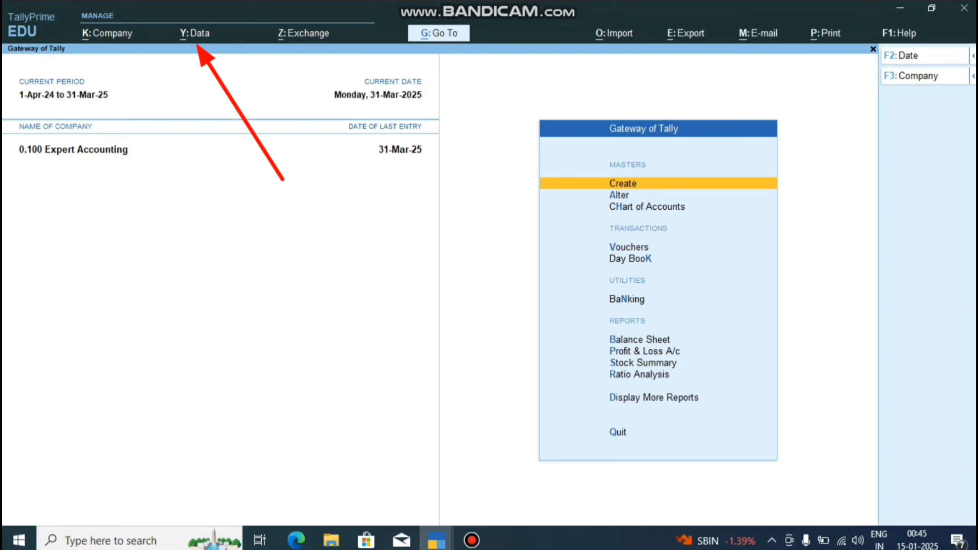
Open the Backup Companies screen for the company data
key(alt+y)
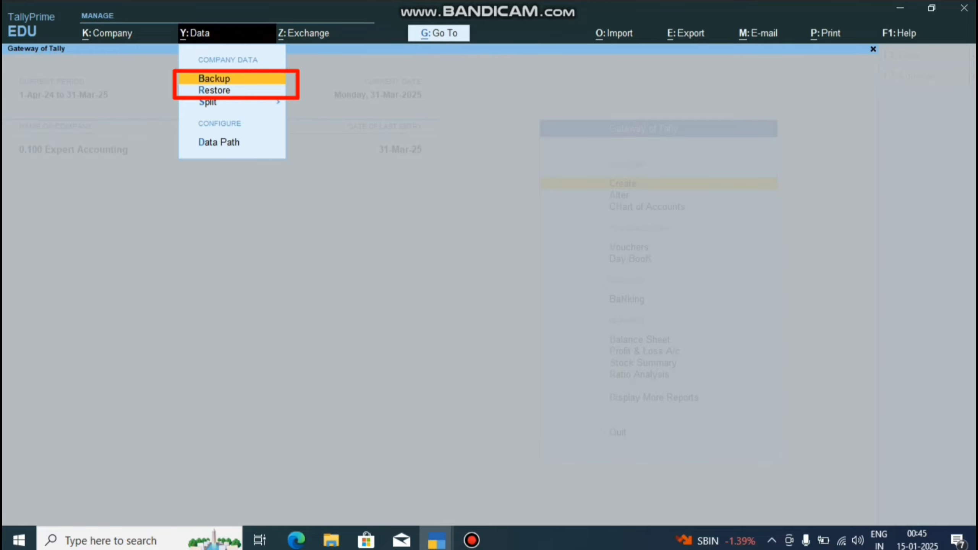
key(Down)
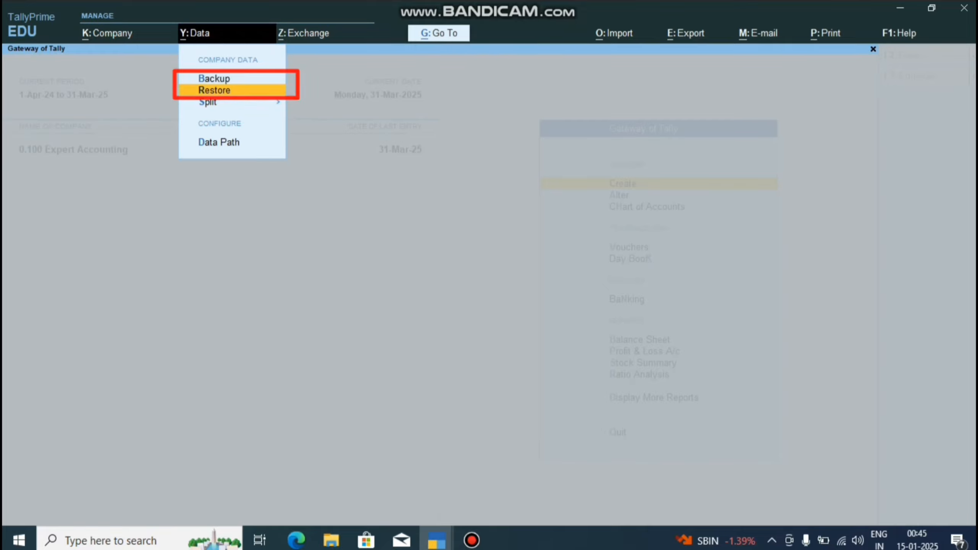
key(Up)
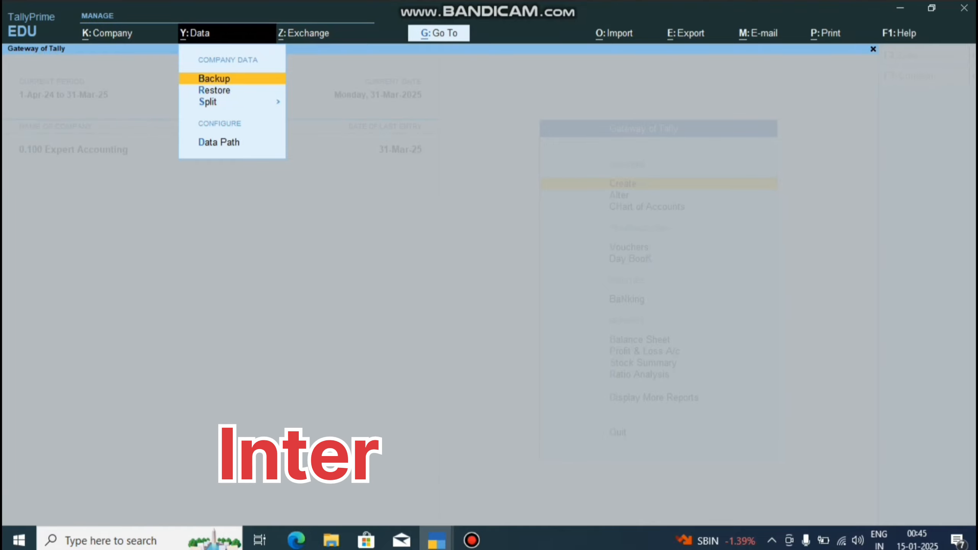
key(Return)
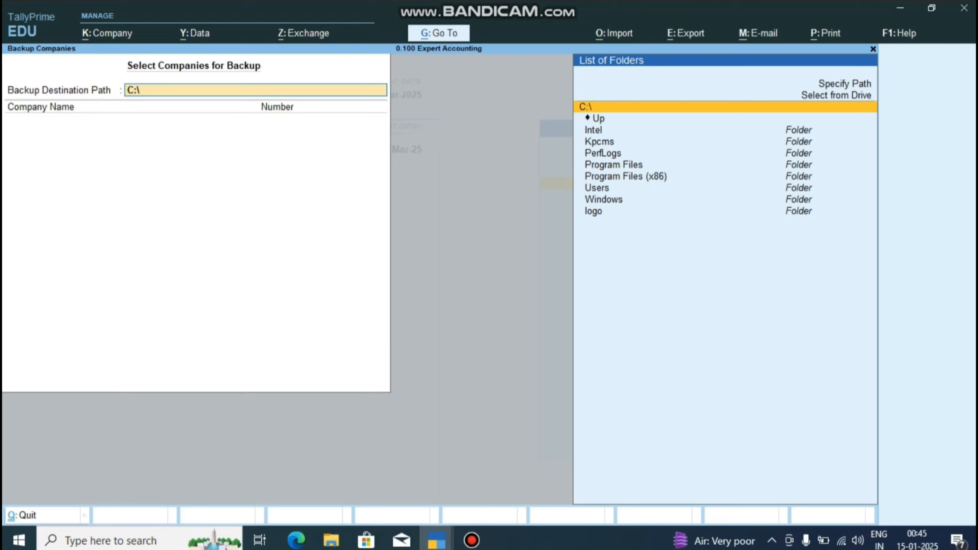
List the available drives as choices for the backup destination path
key(Up)
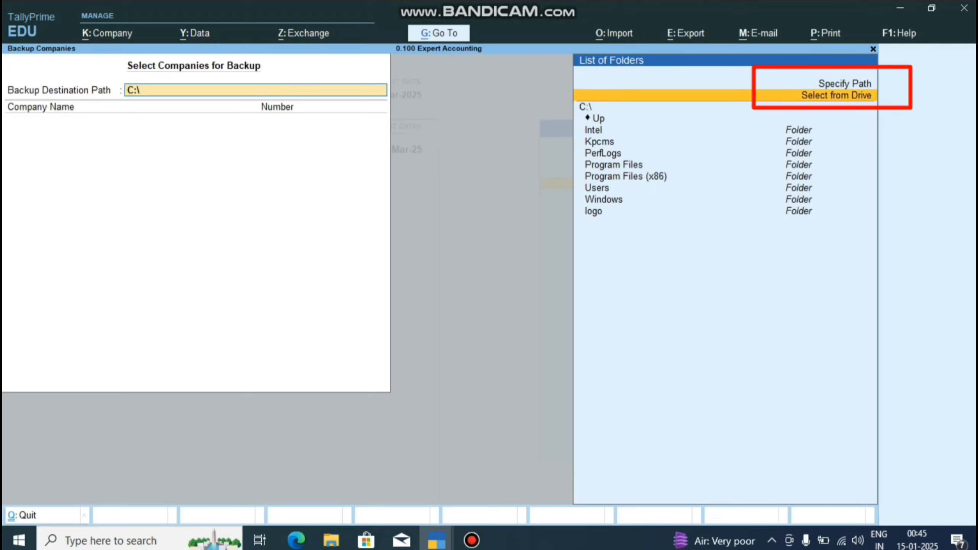
key(Up)
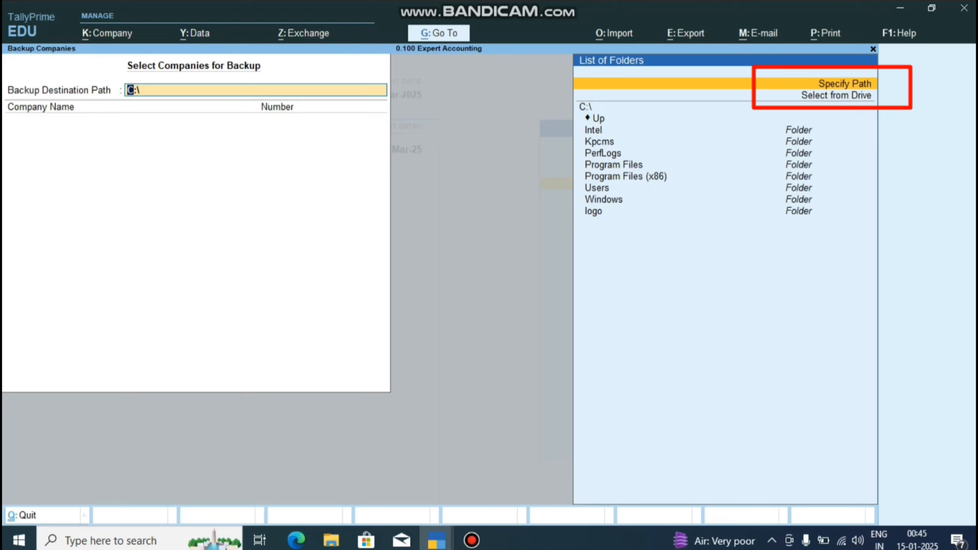
key(Down)
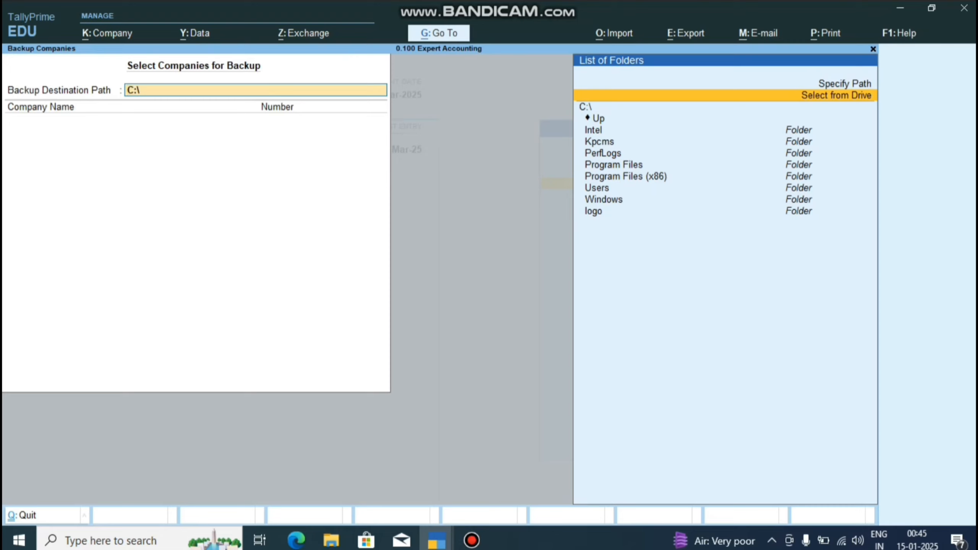
key(Return)
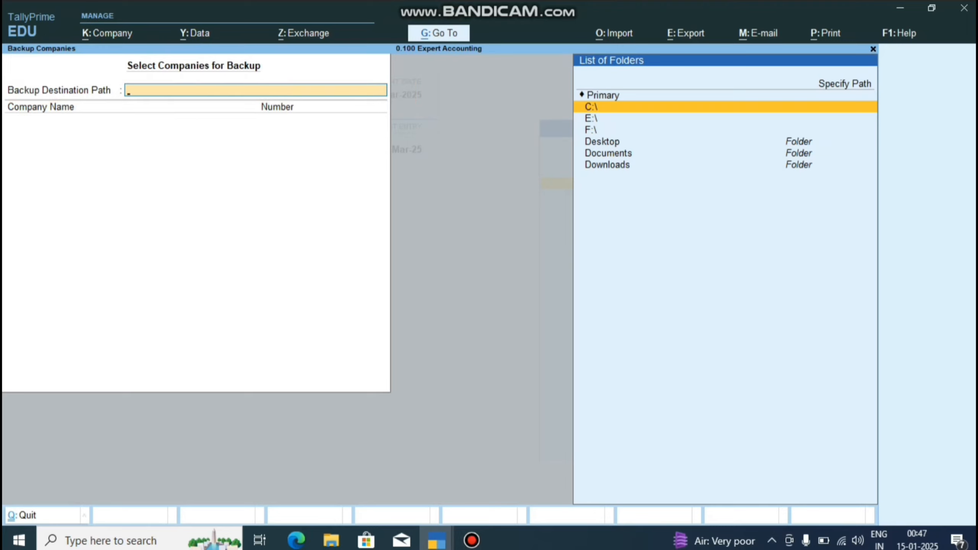
Examine the drives and the Desktop, Documents and Downloads folders offered as backup destinations
key(Down)
key(Down)
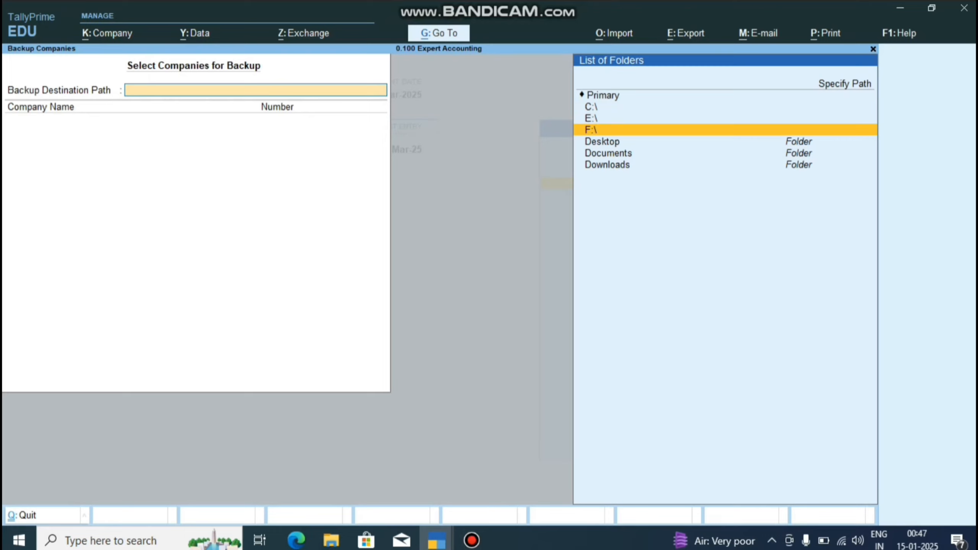
key(Down)
key(Down)
key(Down)
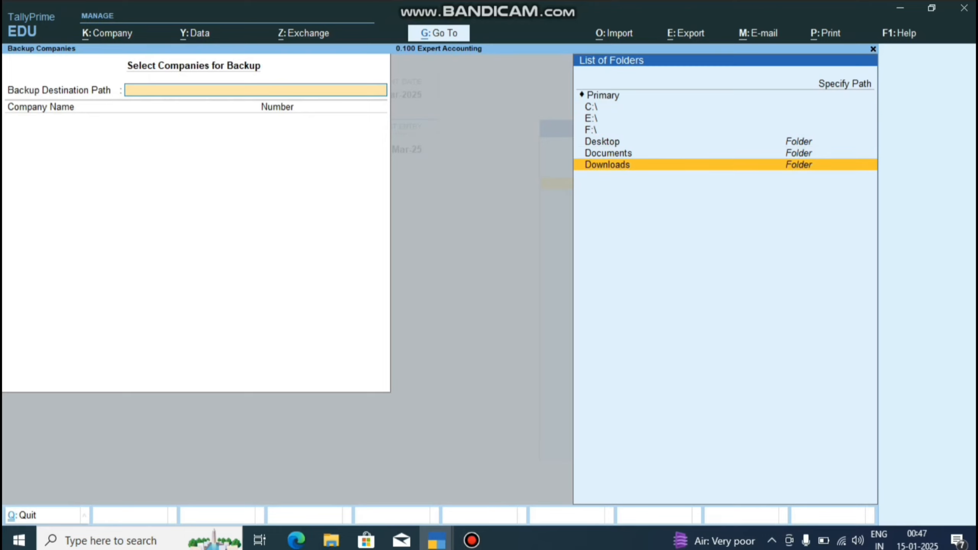
key(Up)
key(Up)
key(Up)
key(Up)
key(Up)
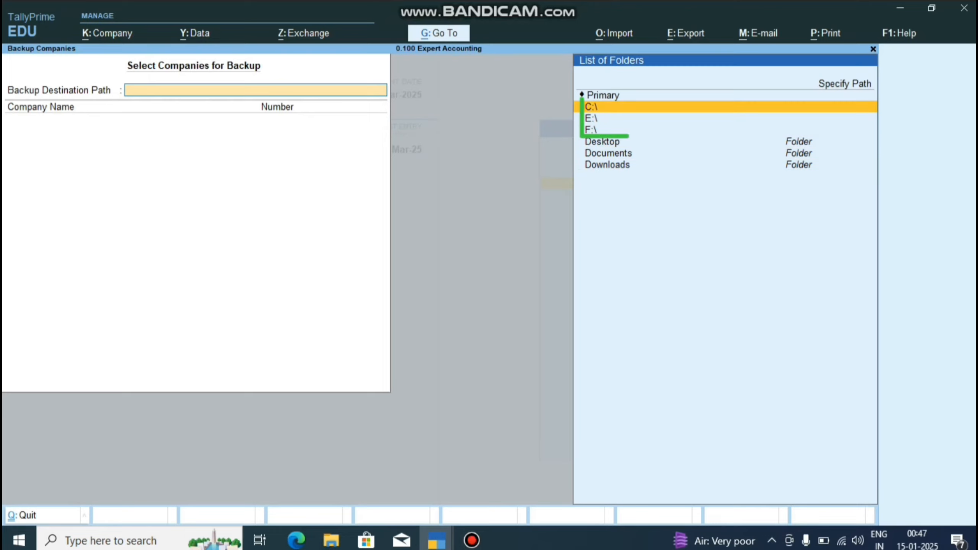
key(Down)
key(Down)
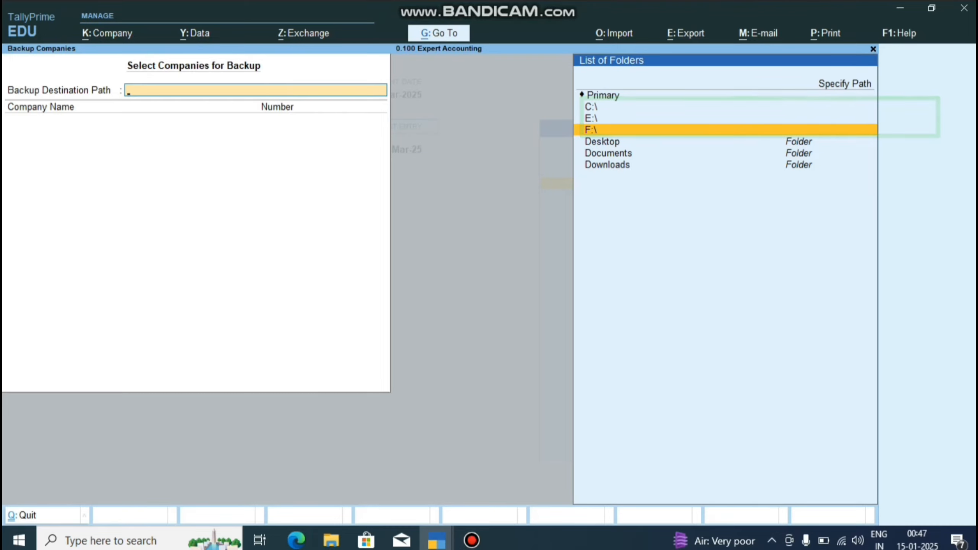
key(Down)
key(Down)
key(Down)
key(Up)
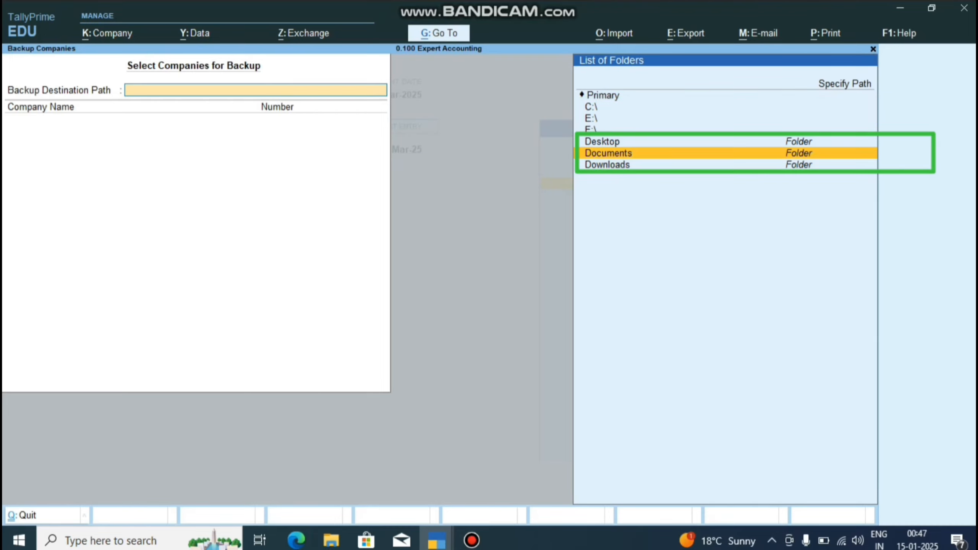
key(Up)
key(Down)
key(Down)
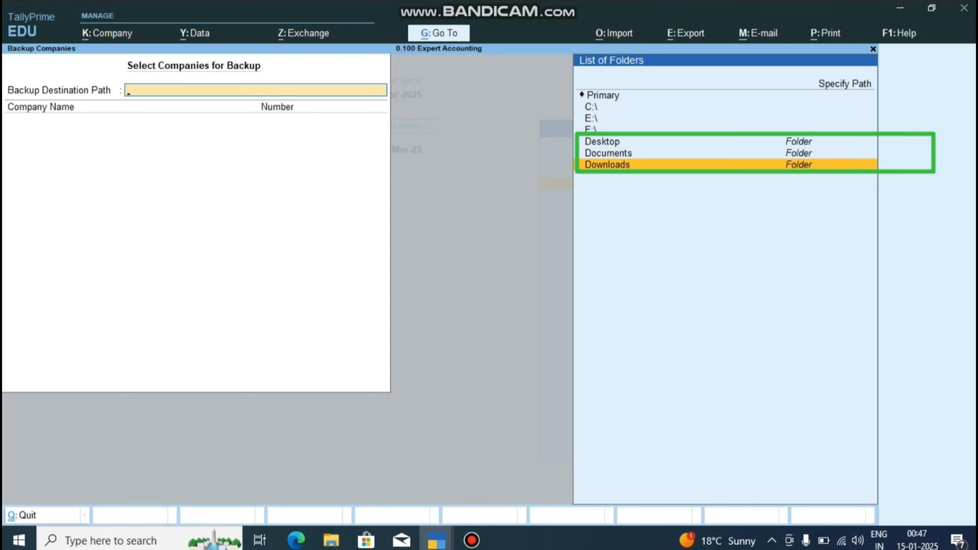
key(Up)
key(Up)
key(Up)
key(Up)
key(Up)
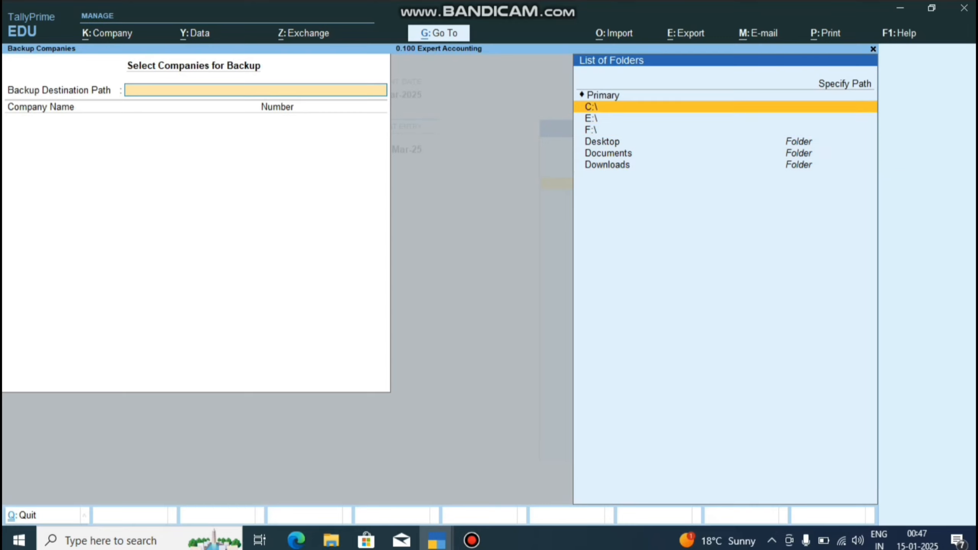
Browse into the C:\ drive and examine the folders it offers for the backup destination
key(Return)
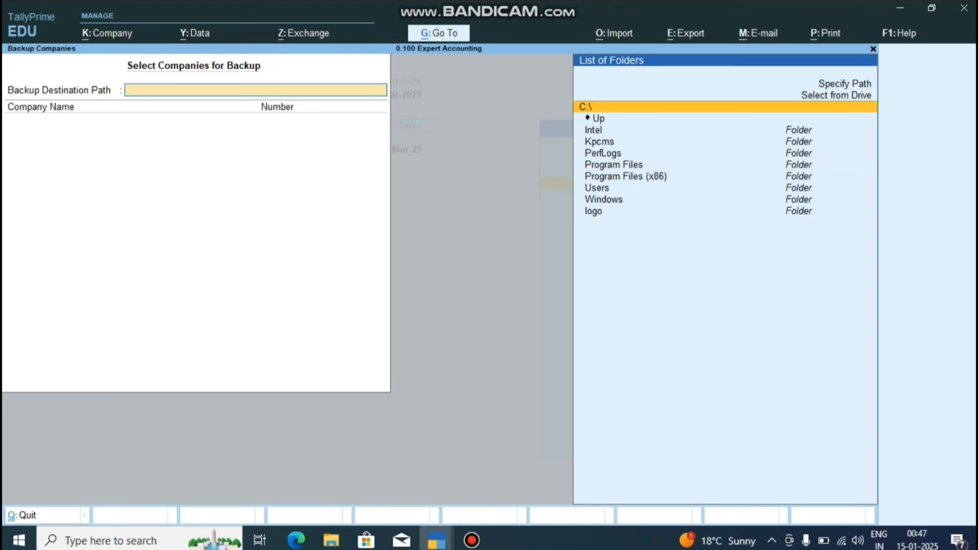
key(Down)
key(Down)
key(Down)
key(Down)
key(Down)
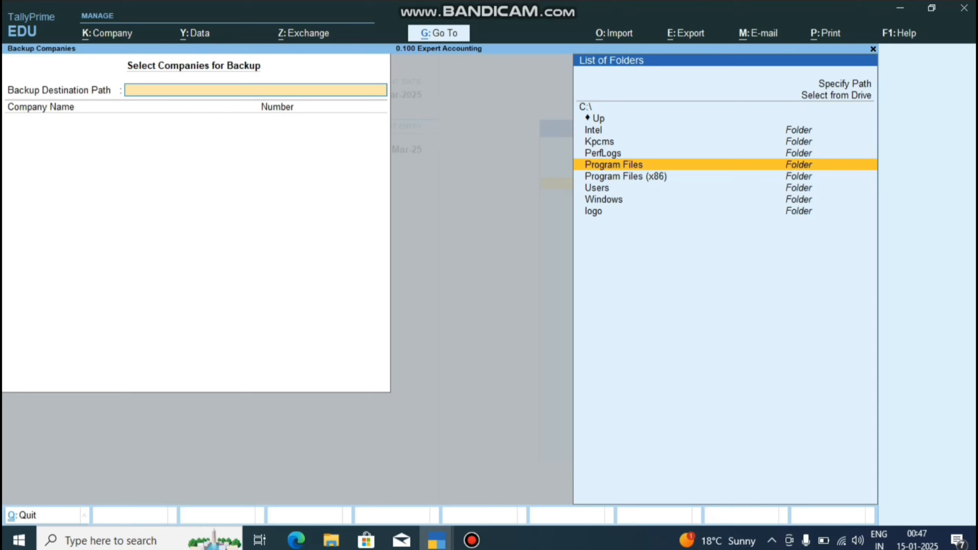
key(Up)
key(Up)
key(Up)
key(Up)
key(Up)
key(Up)
key(Up)
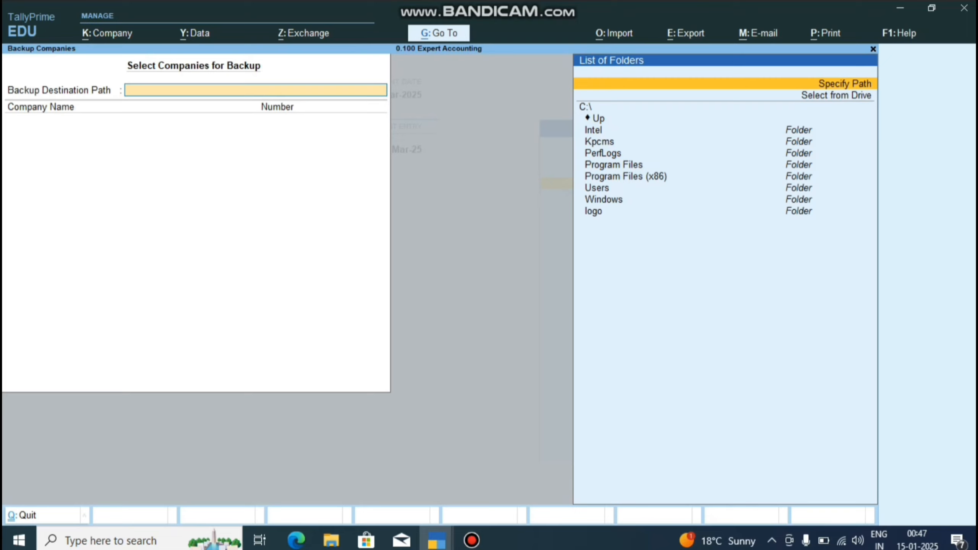
key(Return)
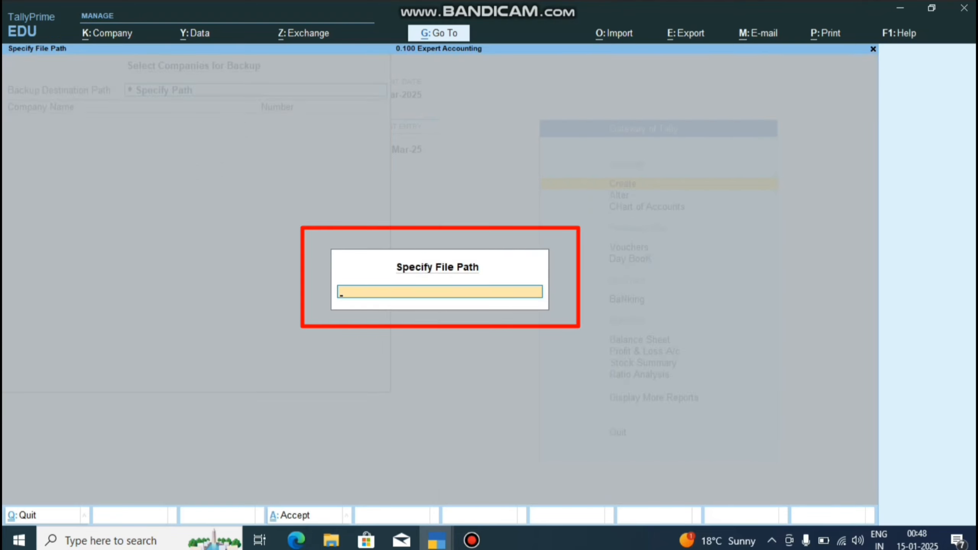
key(Escape)
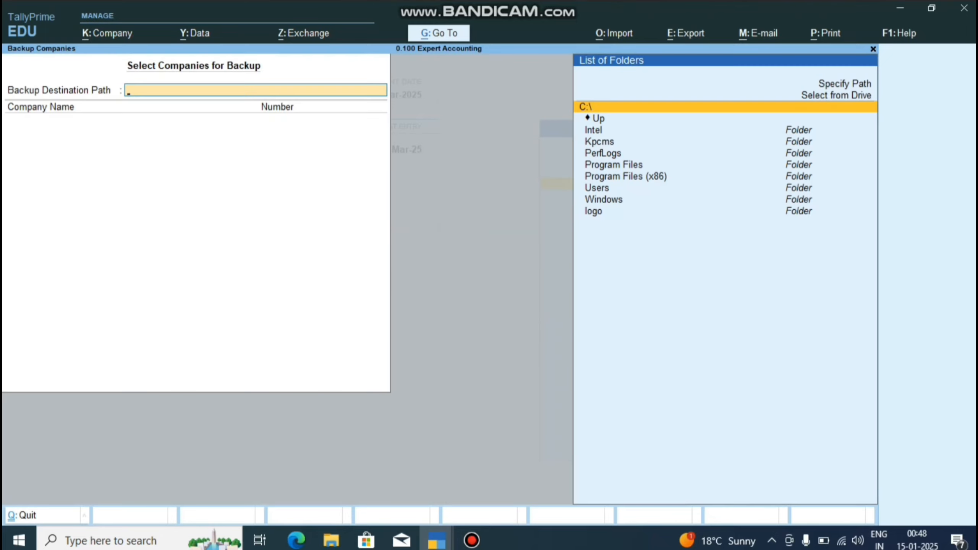
key(Down)
key(Up)
key(Up)
key(Return)
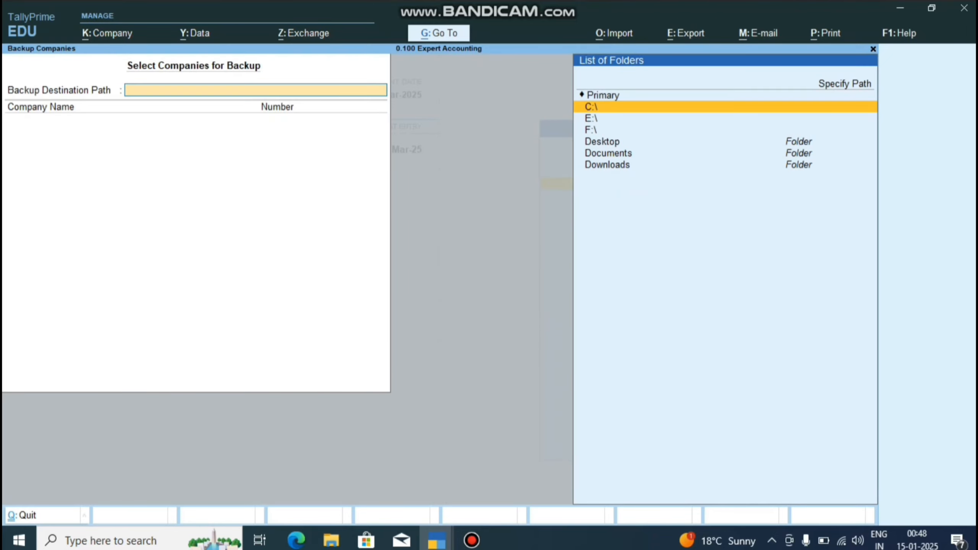
Specify F:\tallydata as a custom file path, create that folder, and accept it as the backup destination
key(Down)
key(Down)
key(Up)
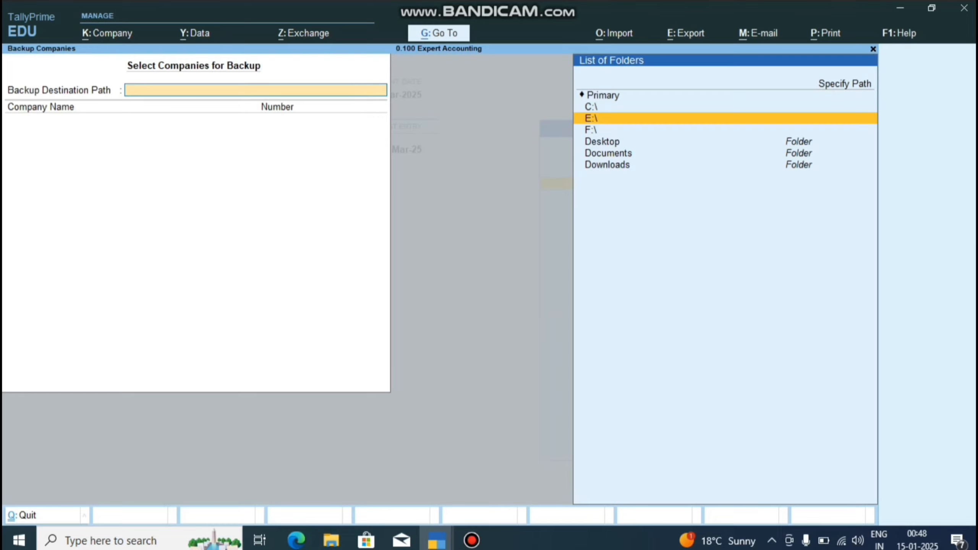
key(Up)
key(Up)
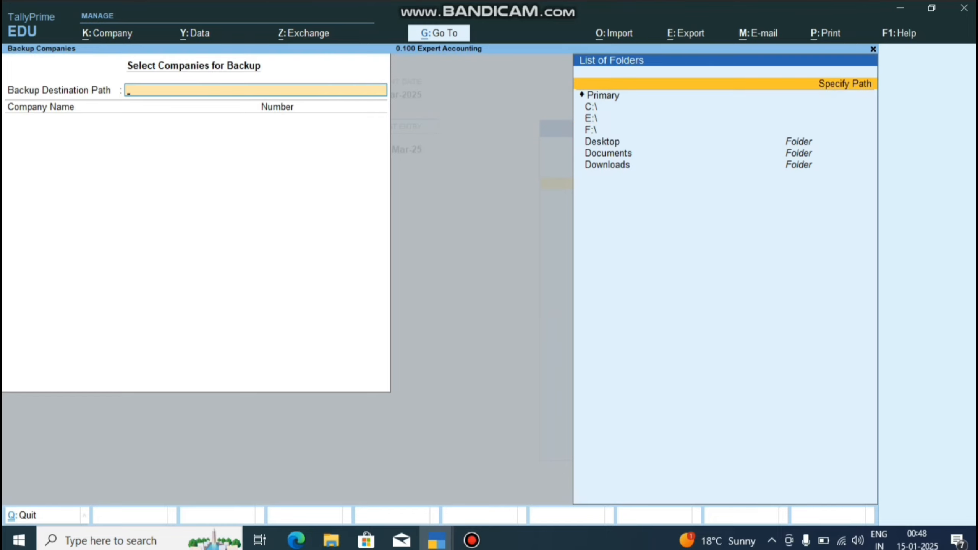
key(Return)
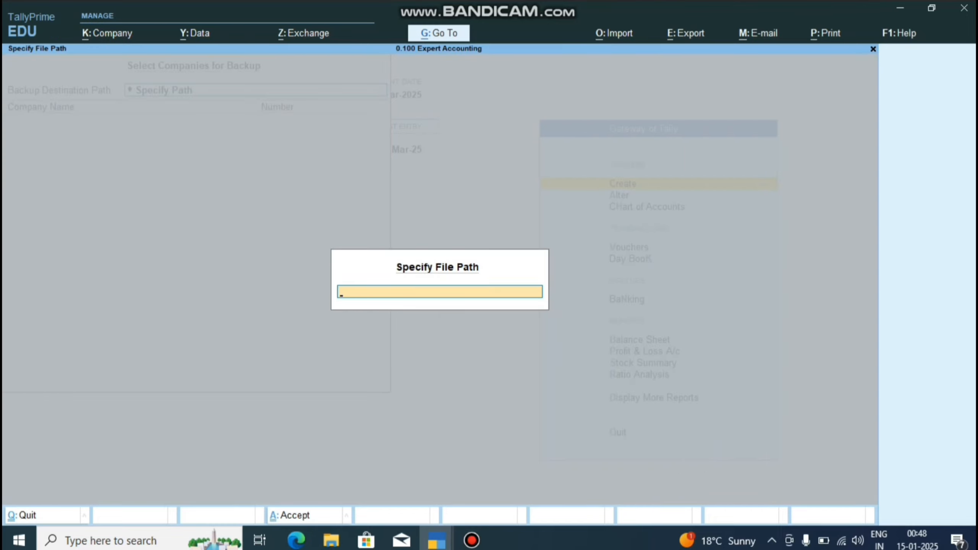
text(F:\)
text(taly)
key(BackSpace)
text(ly Data)
key(BackSpace)
key(BackSpace)
key(BackSpace)
key(BackSpace)
key(BackSpace)
text(data)
key(Return)
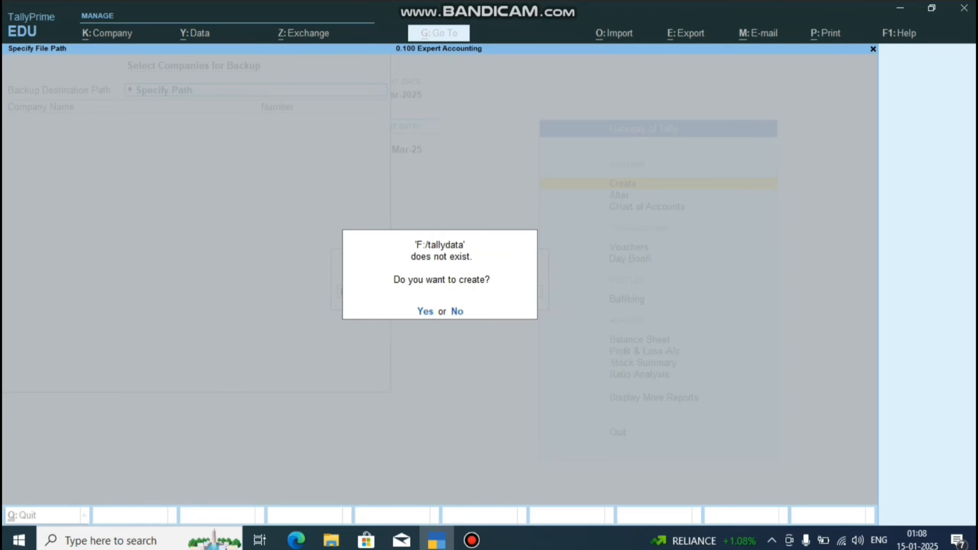
key(y)
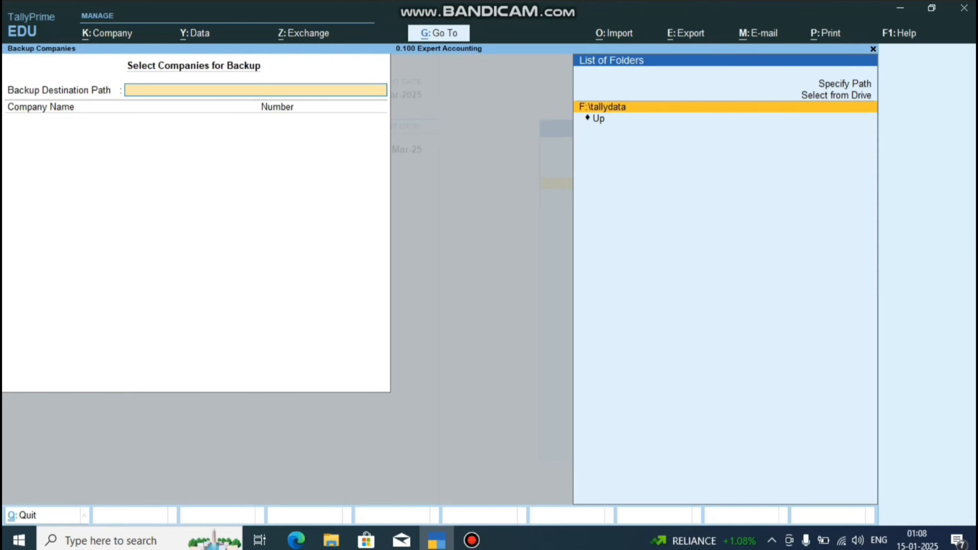
key(Return)
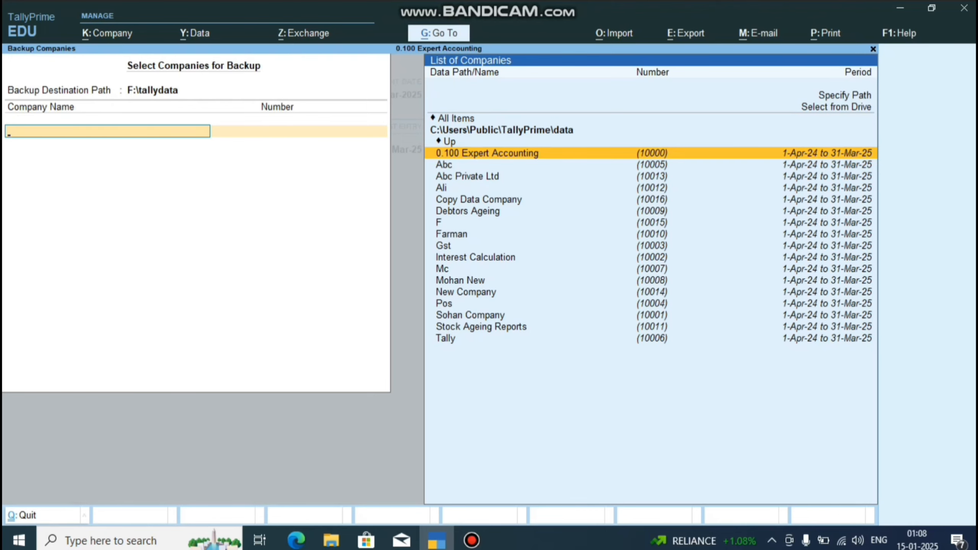
Add only the company 0.100 Expert Accounting to the backup selection, end the list, and run the backup
key(Return)
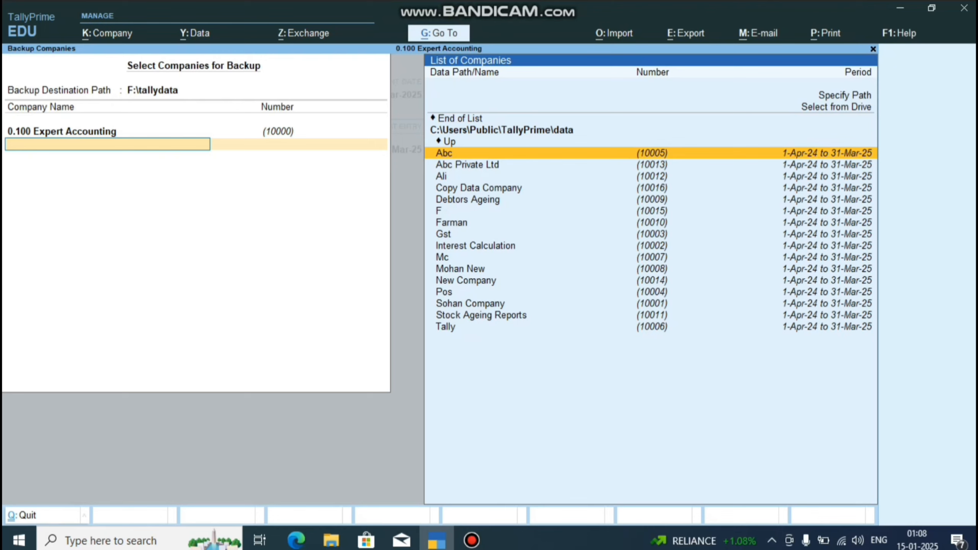
key(Down)
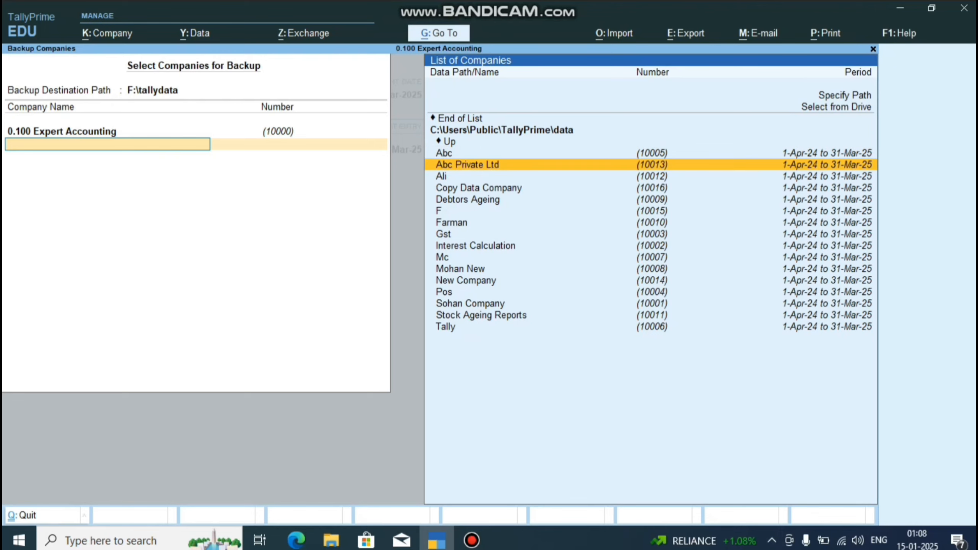
key(Up)
key(Up)
key(Up)
key(Up)
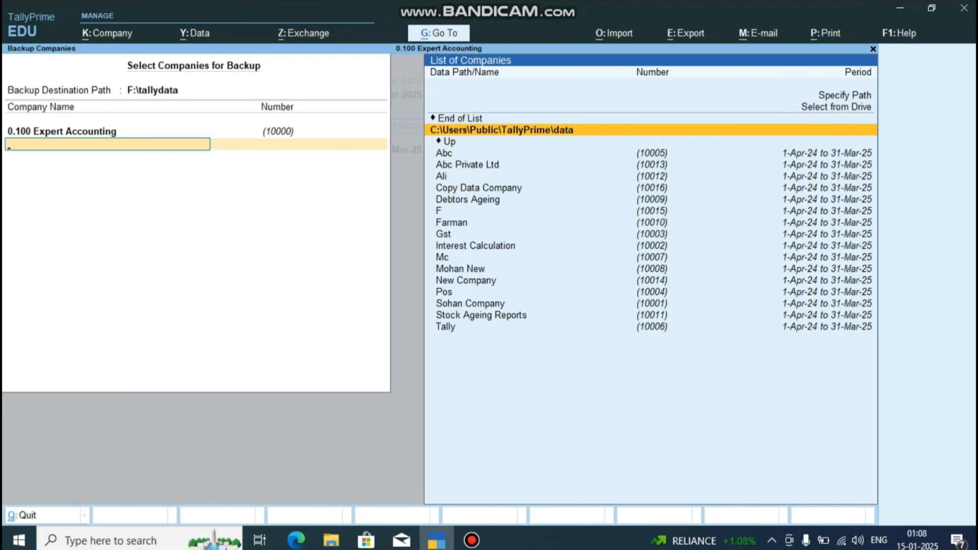
key(Return)
key(Return)
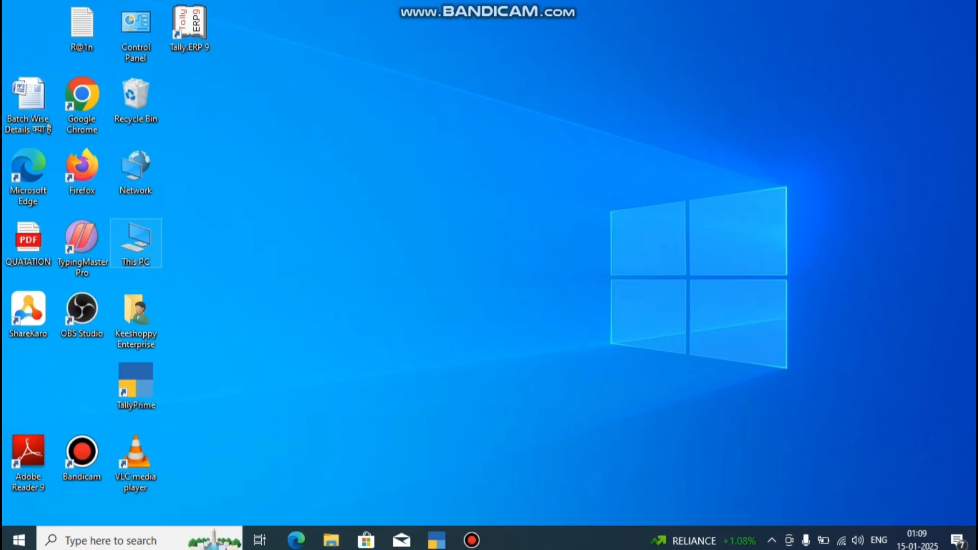
Switch to File Explorer and open the tallydata folder on Local Disk (F:) to check the backup
double_click(136, 243)
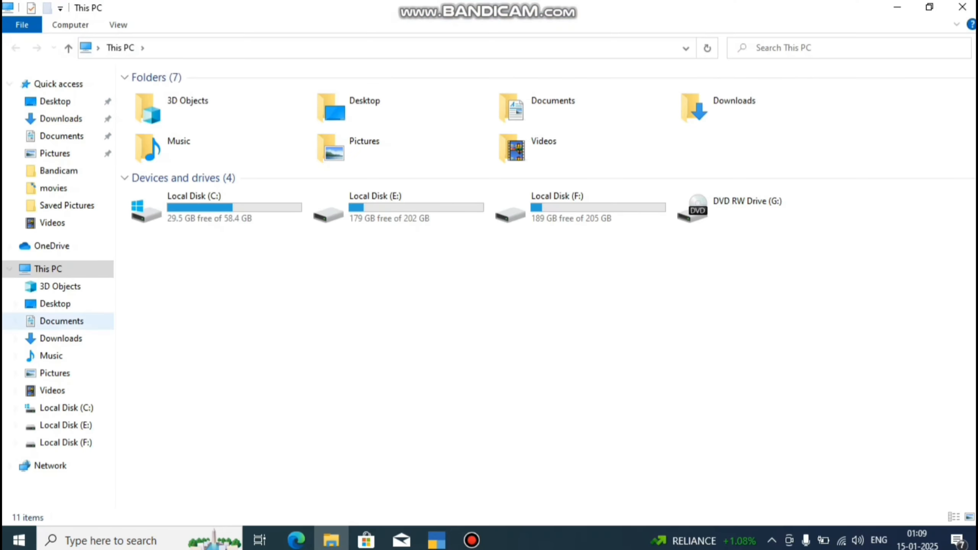
click(65, 442)
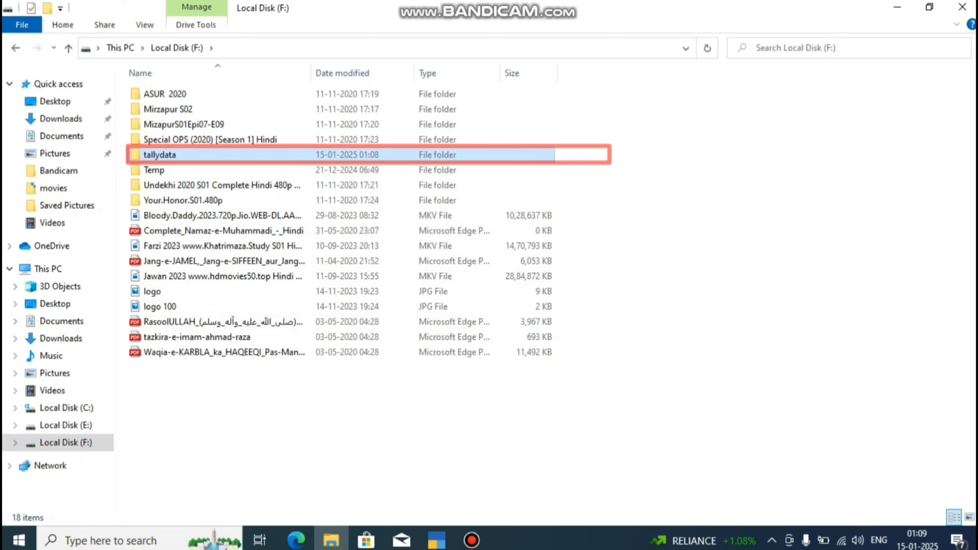
double_click(160, 154)
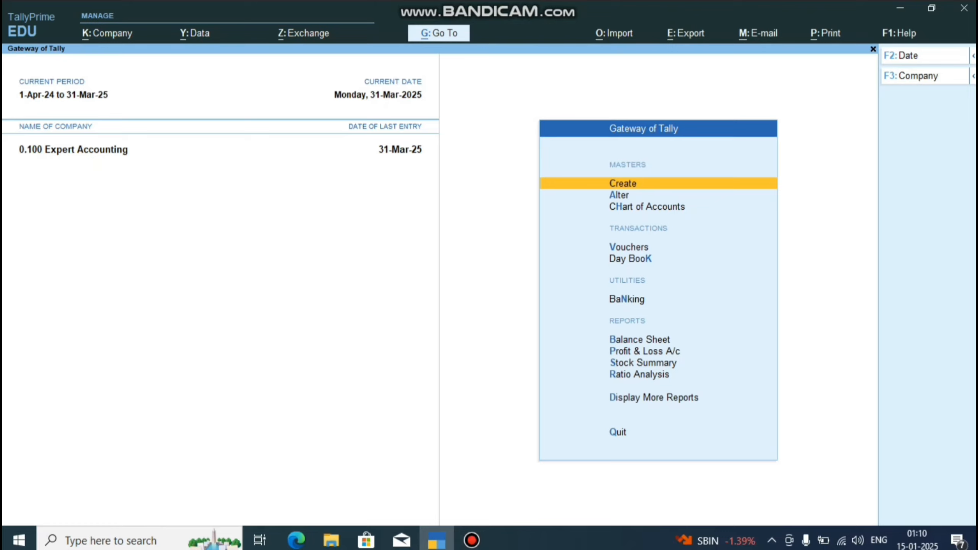
Open the company 0.100 Expert Accounting for alteration and delete it, confirming the deletion
key(F3)
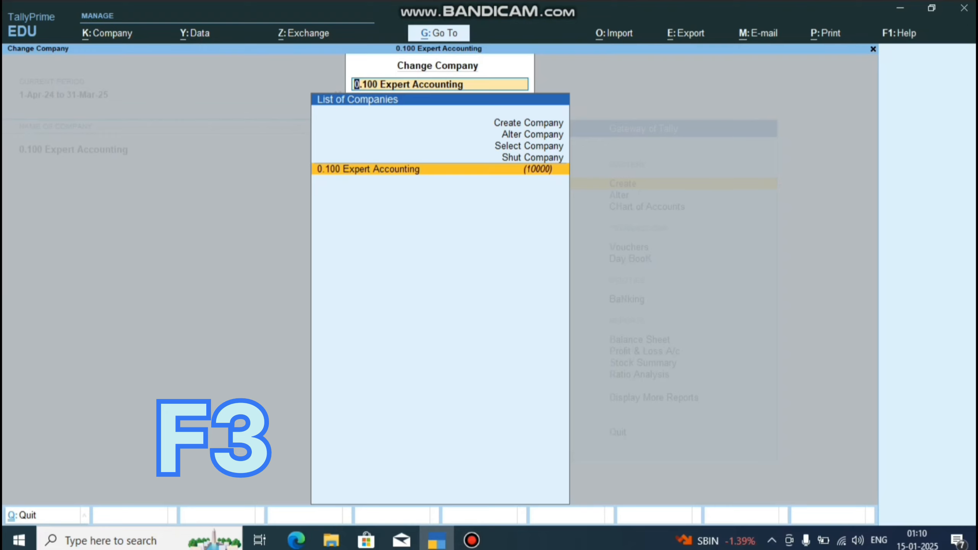
key(Up)
key(Up)
key(Up)
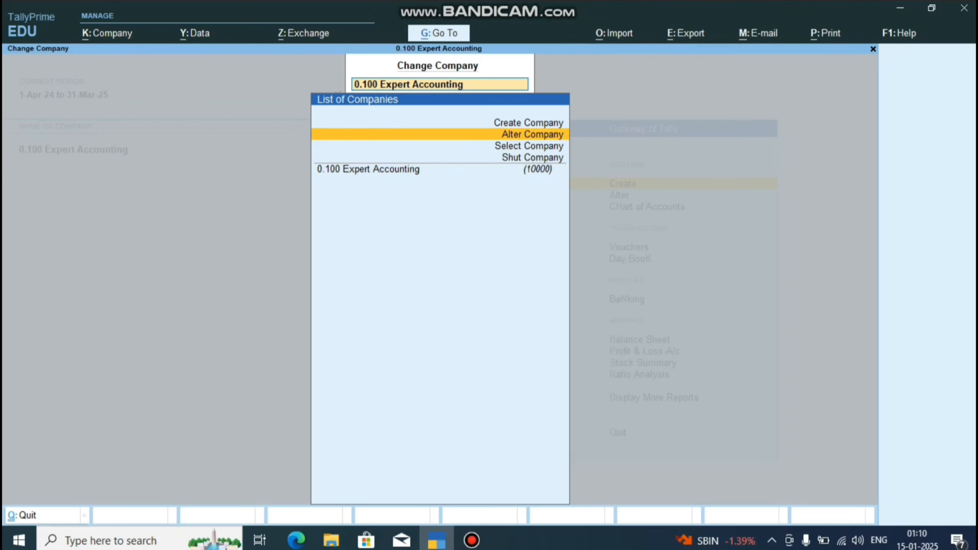
key(Return)
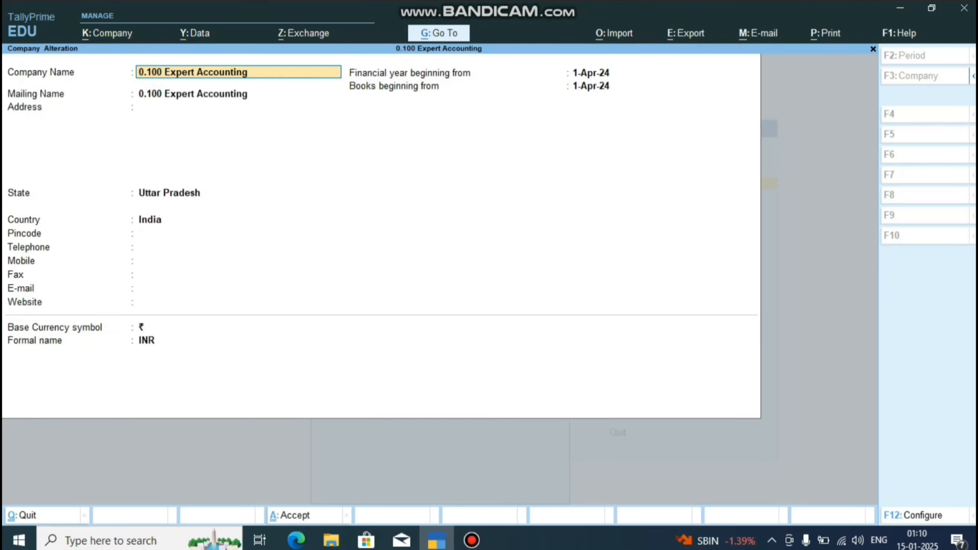
key(alt)
key(alt+d)
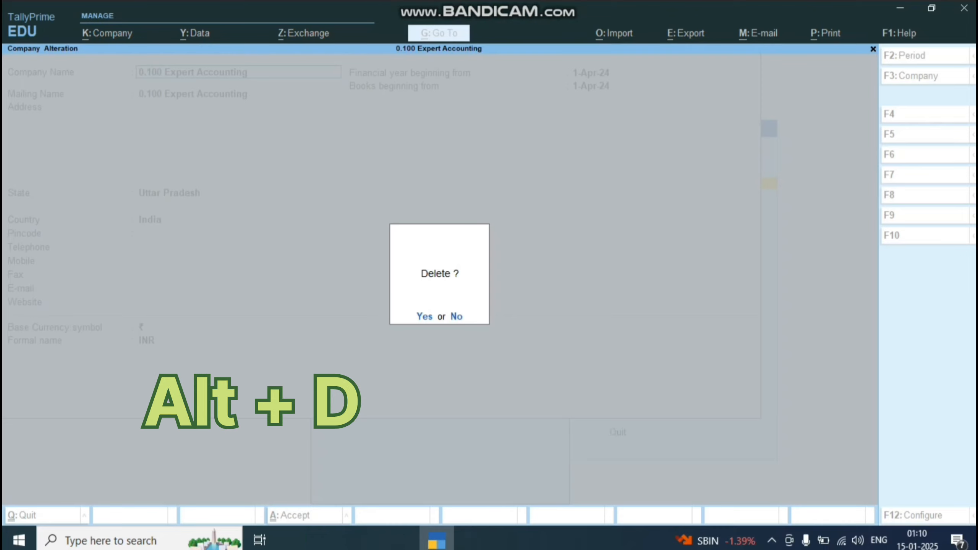
key(y)
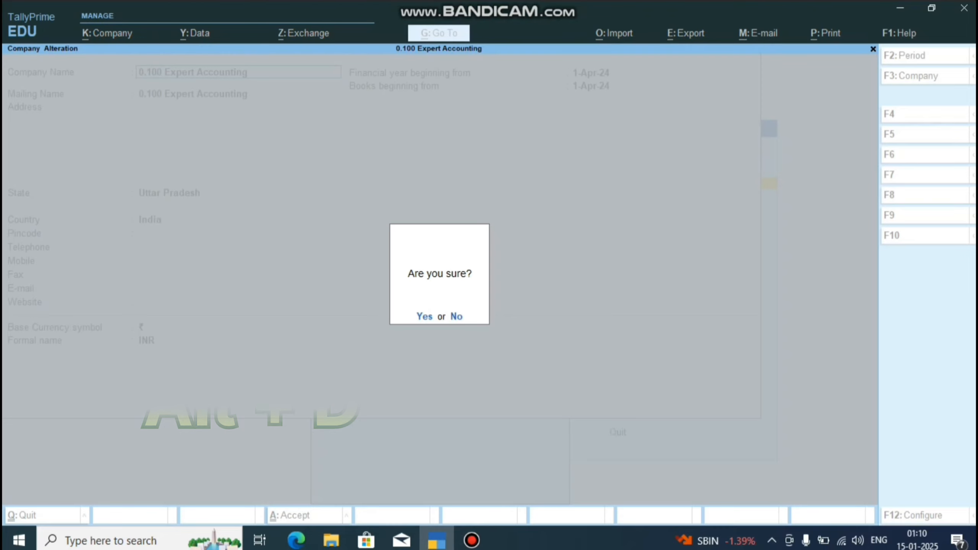
key(y)
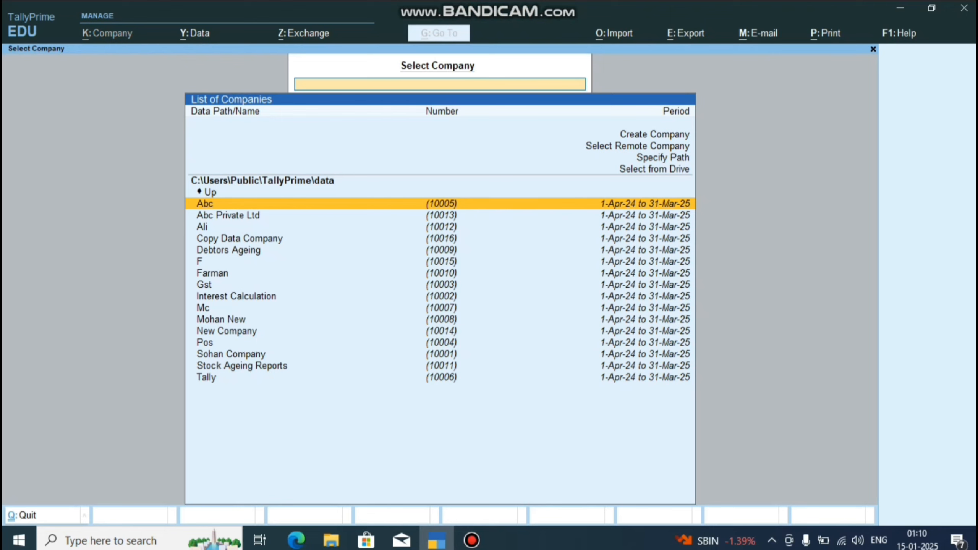
Look through the list of companies in the data folder to check whether 0.100 Expert Accounting is still listed
key(Down)
key(Down)
key(Down)
key(Down)
key(Down)
key(Down)
key(Down)
key(Down)
key(Down)
key(Down)
key(Down)
key(Down)
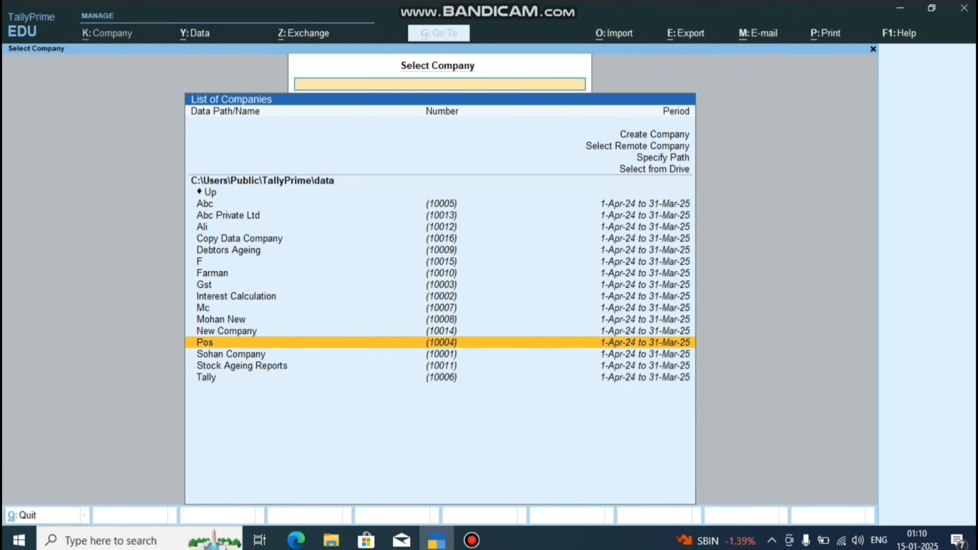
key(Down)
key(Up)
key(Up)
key(Up)
key(Up)
key(Up)
key(Up)
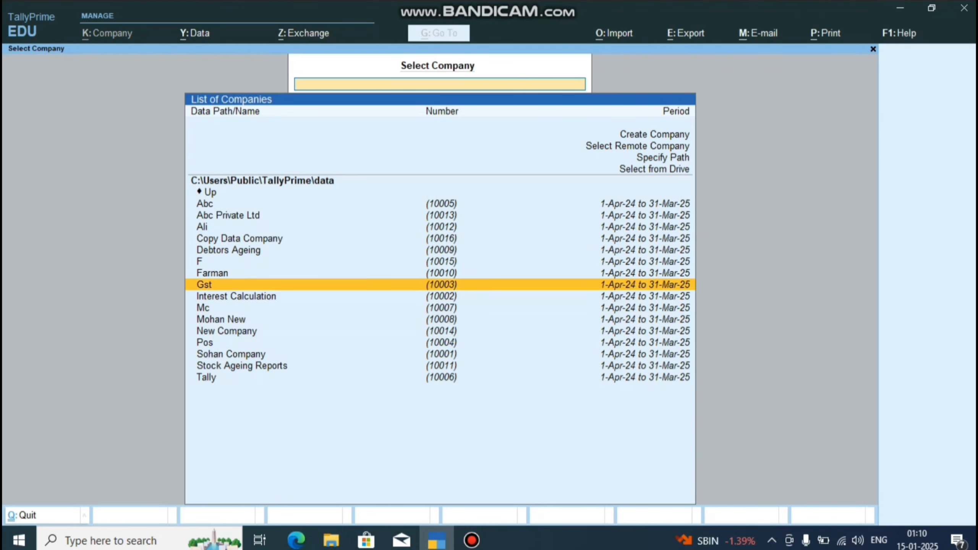
key(Up)
key(Up)
key(Up)
key(Up)
key(Up)
key(Up)
key(Up)
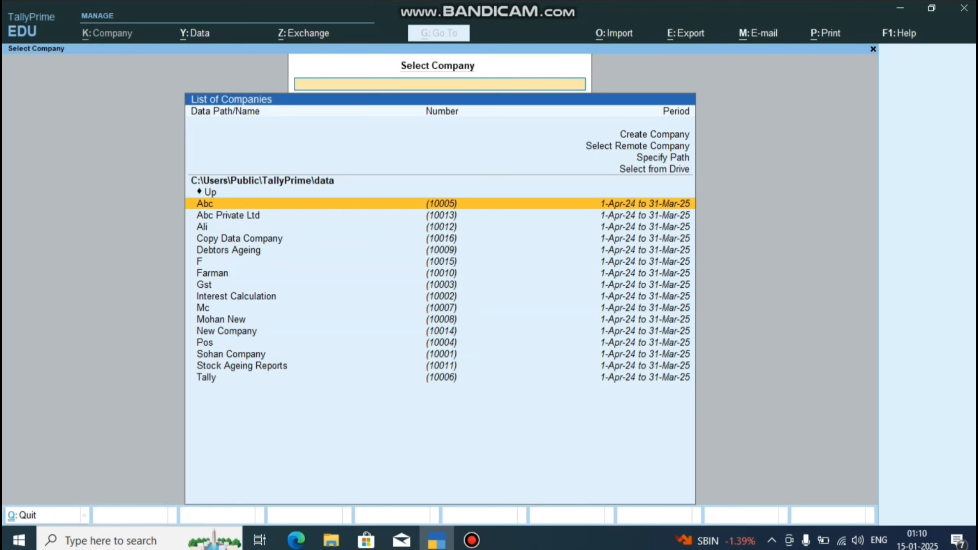
key(Escape)
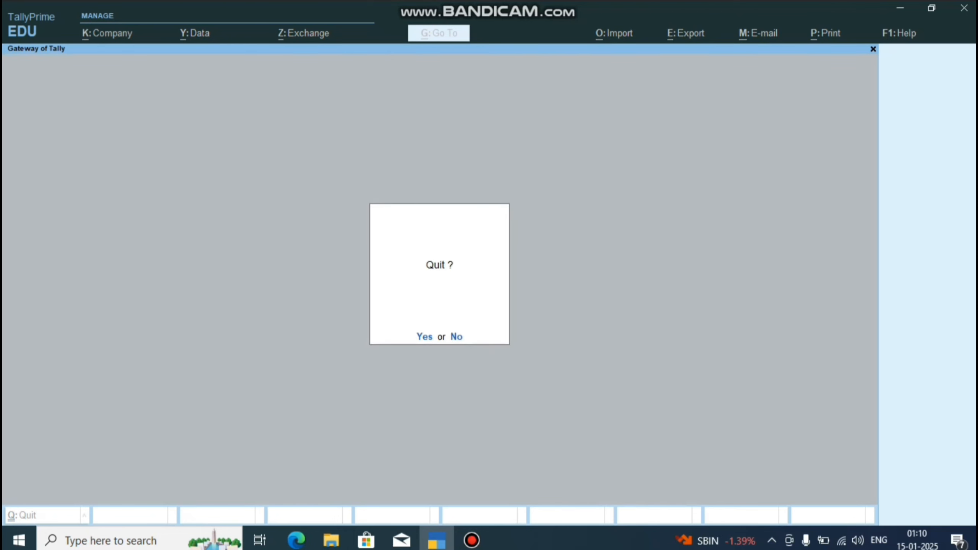
key(n)
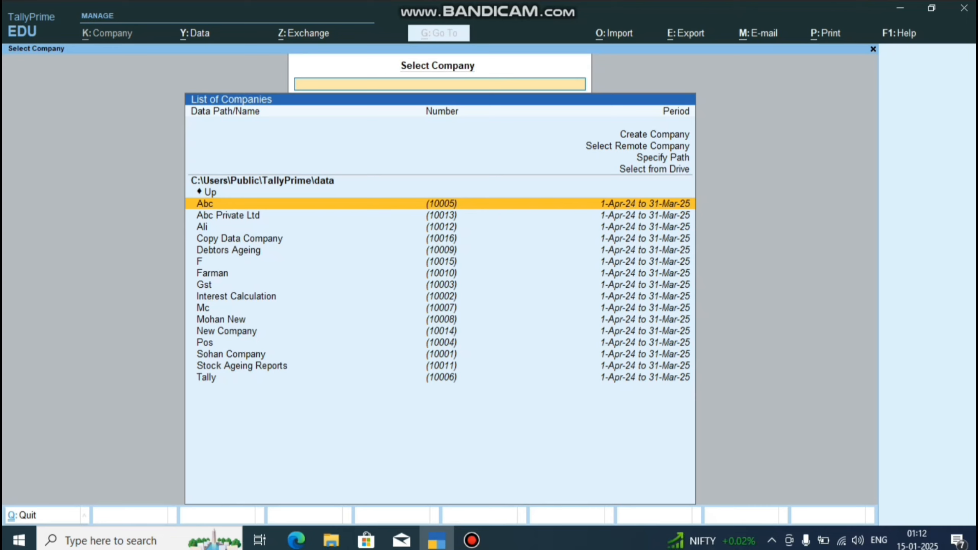
Start a company data restore and choose the F:\ drive as the backup source
key(alt+y)
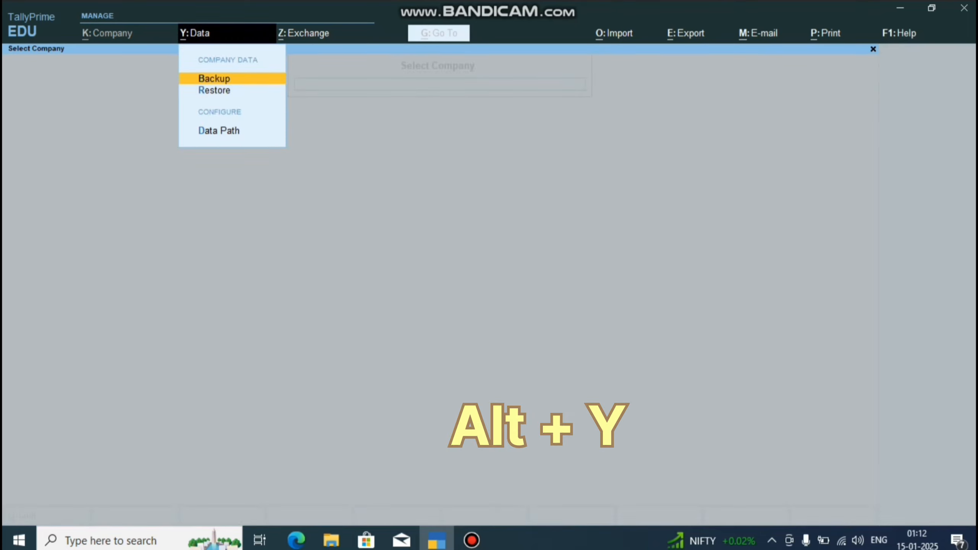
key(Down)
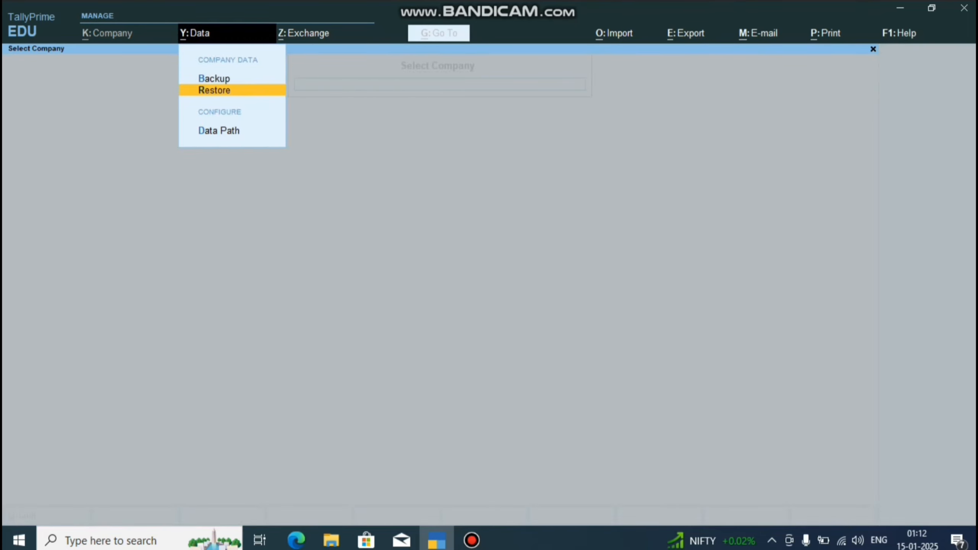
key(Return)
key(Up)
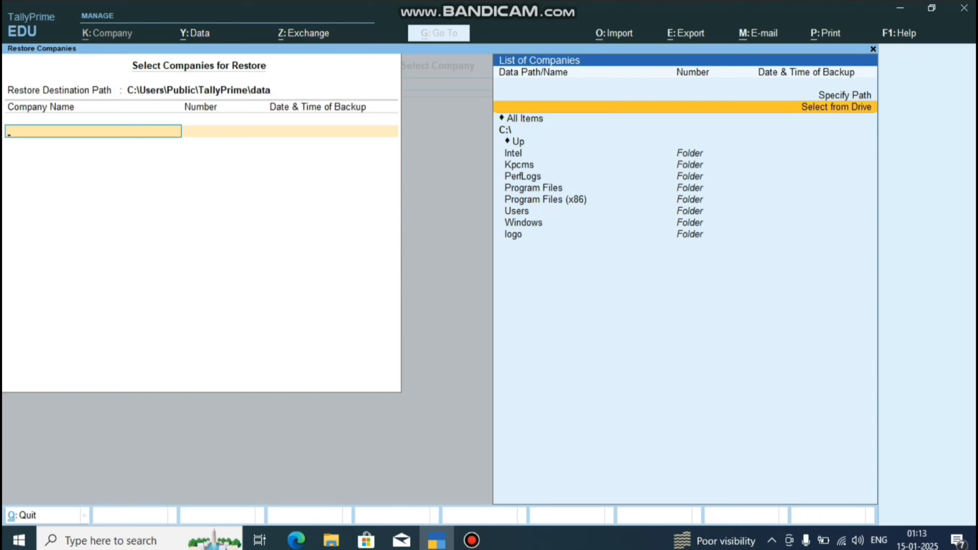
key(Return)
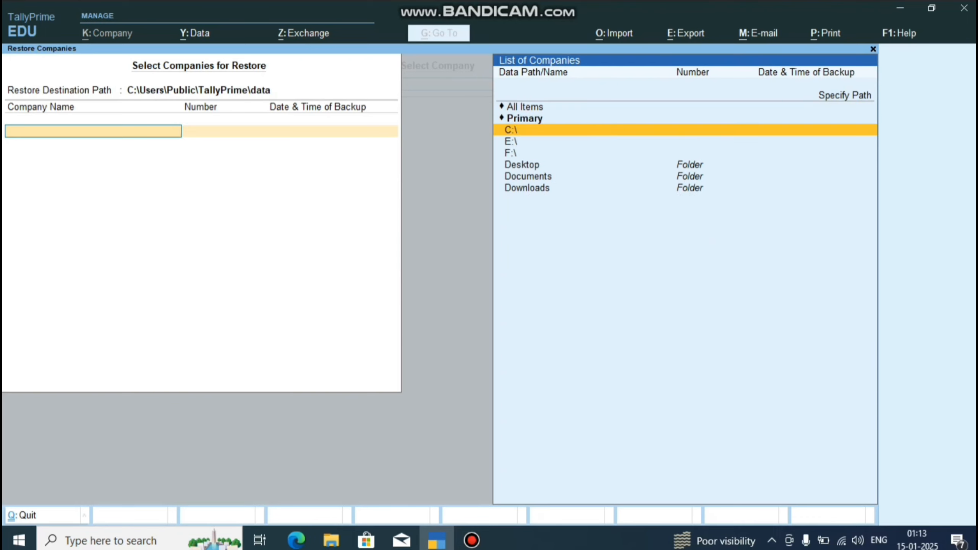
key(Down)
key(Down)
key(Return)
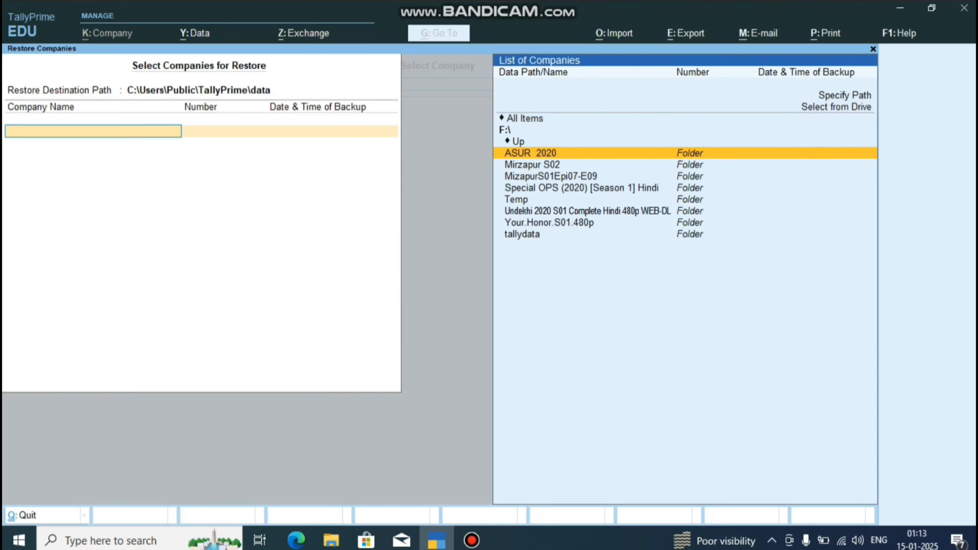
Select 0.100 Expert Accounting from the tallydata backup folder, end the list, and run the restore
key(Down)
key(Down)
key(Down)
key(Down)
key(Down)
key(Down)
key(Down)
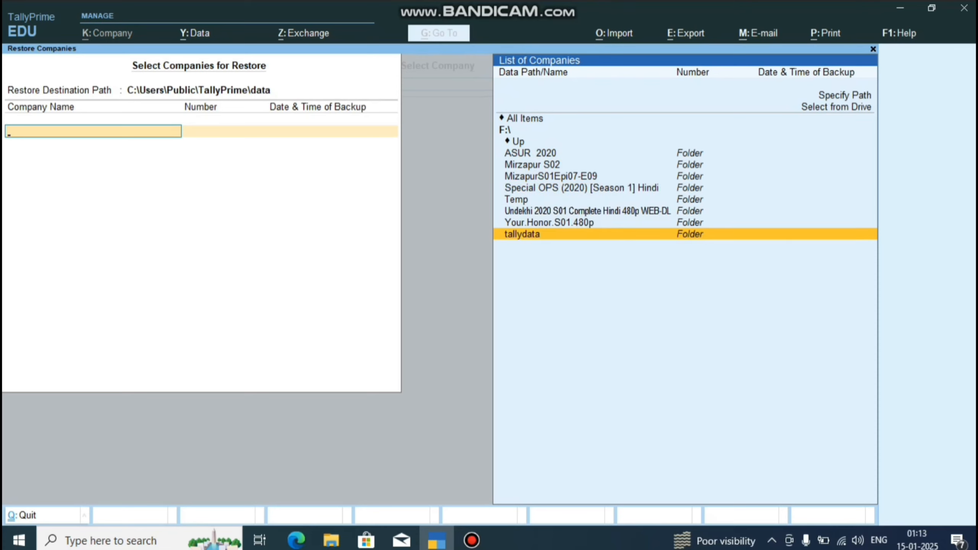
key(Return)
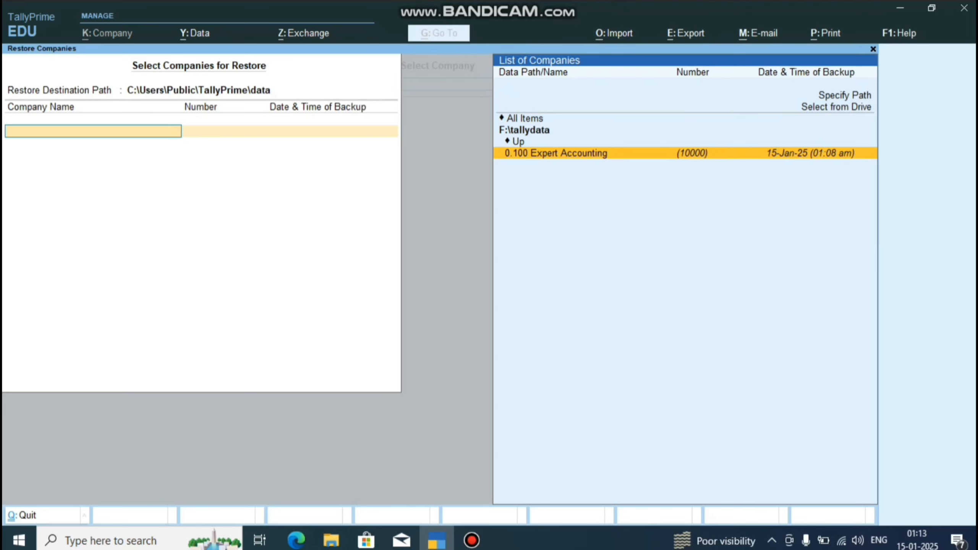
key(Return)
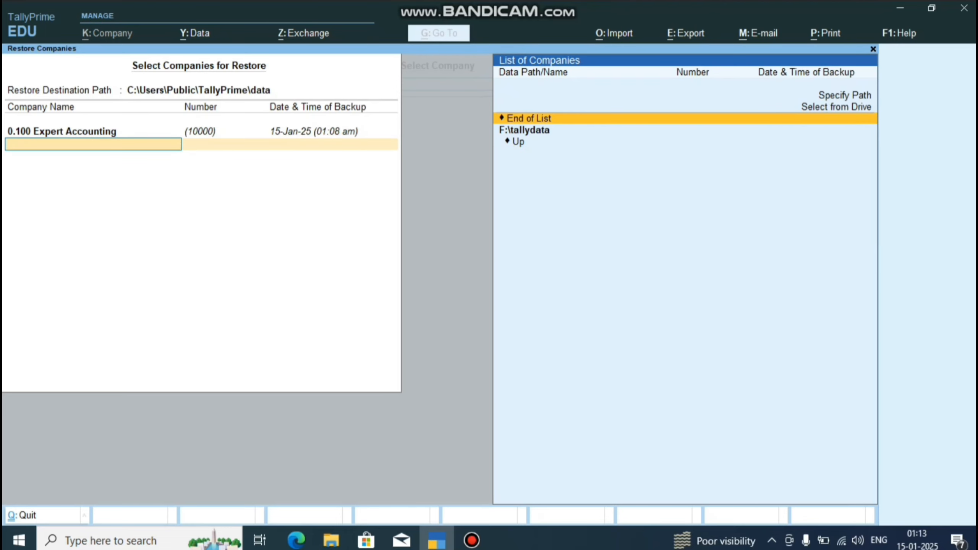
key(Return)
key(Return)
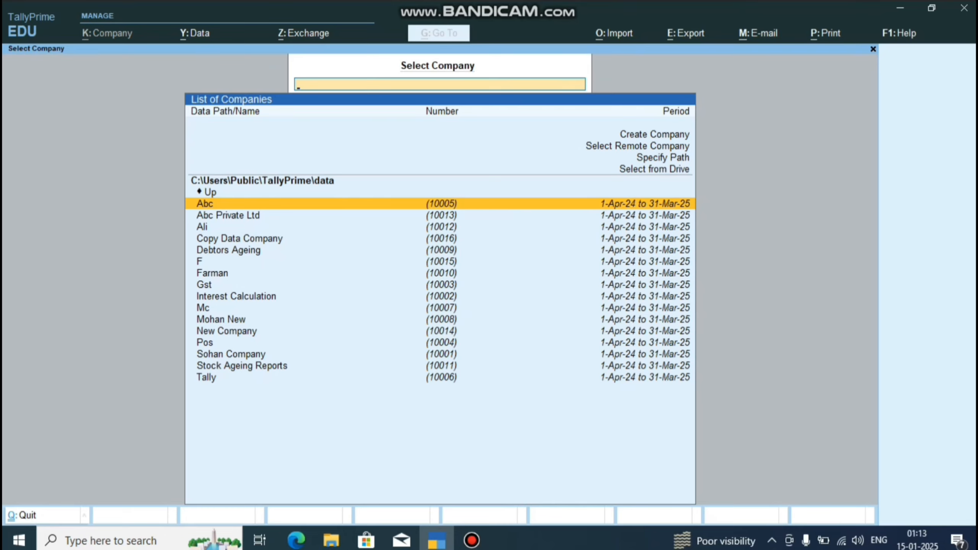
Refresh the company list without quitting the program and open the restored company 0.100 Expert Accounting
key(Escape)
key(Escape)
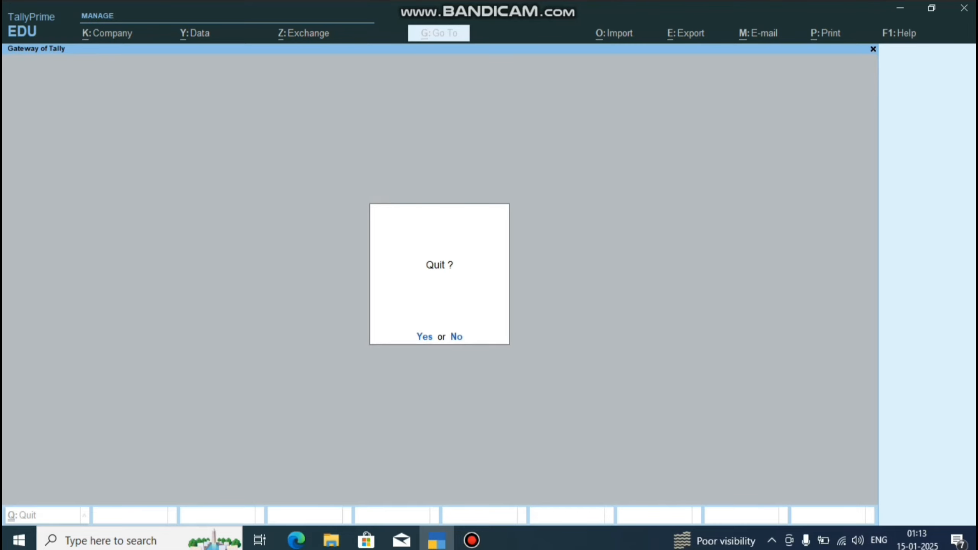
key(n)
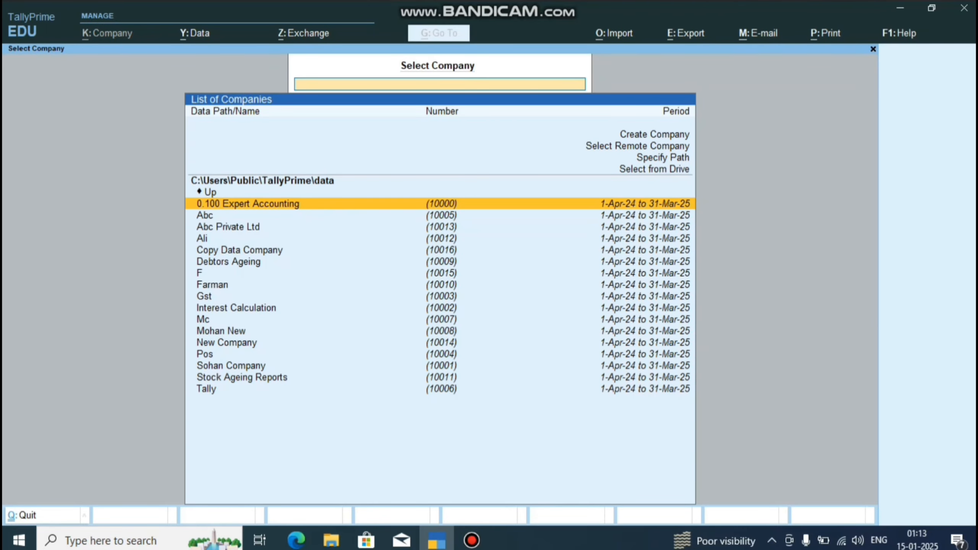
key(Down)
key(Up)
key(Return)
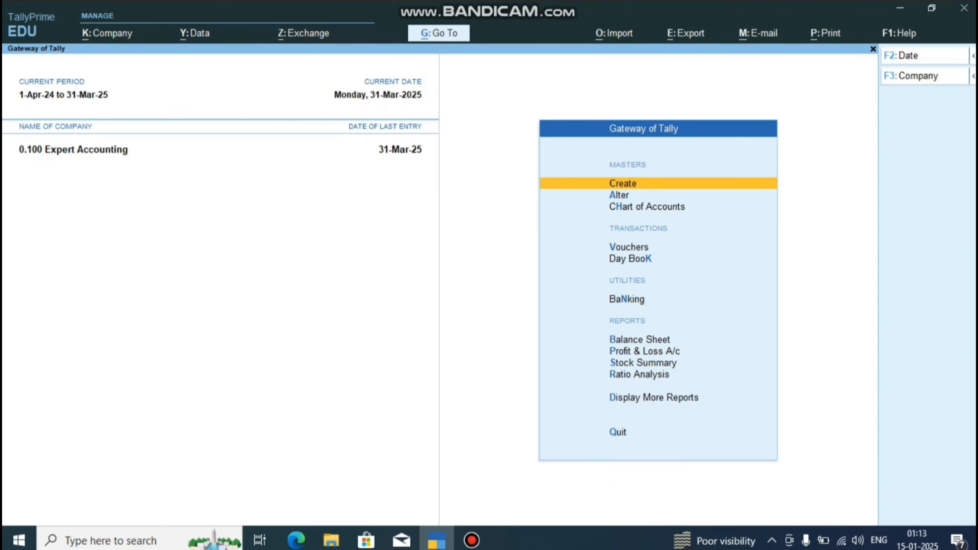
View the list of ledgers available for alteration to check the restored data, and return to the Gateway of Tally
key(Down)
key(Return)
key(Down)
key(Return)
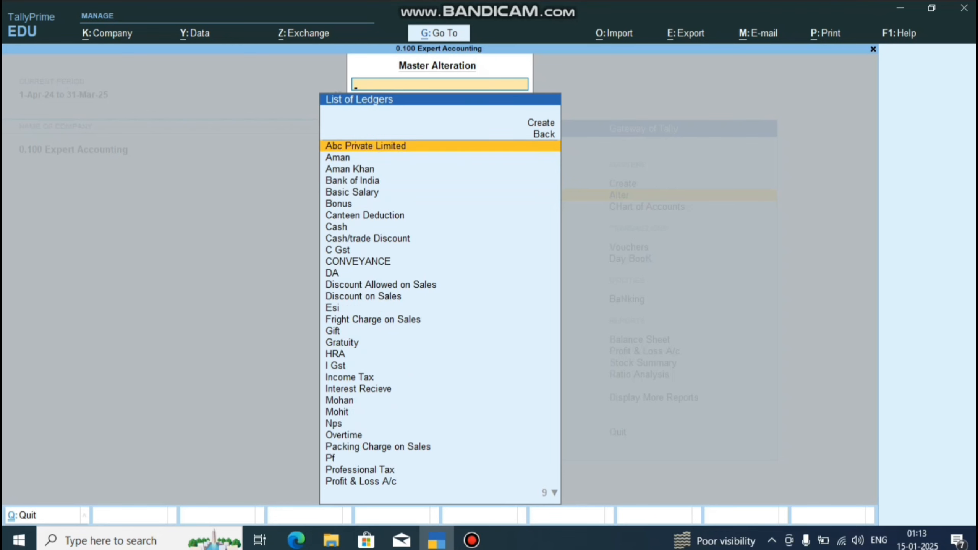
key(Escape)
key(Escape)
key(Up)
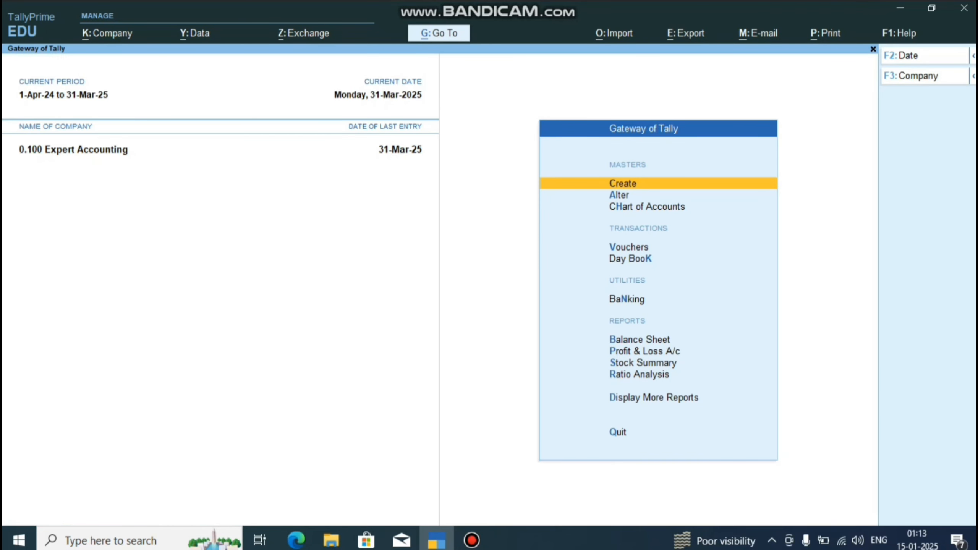